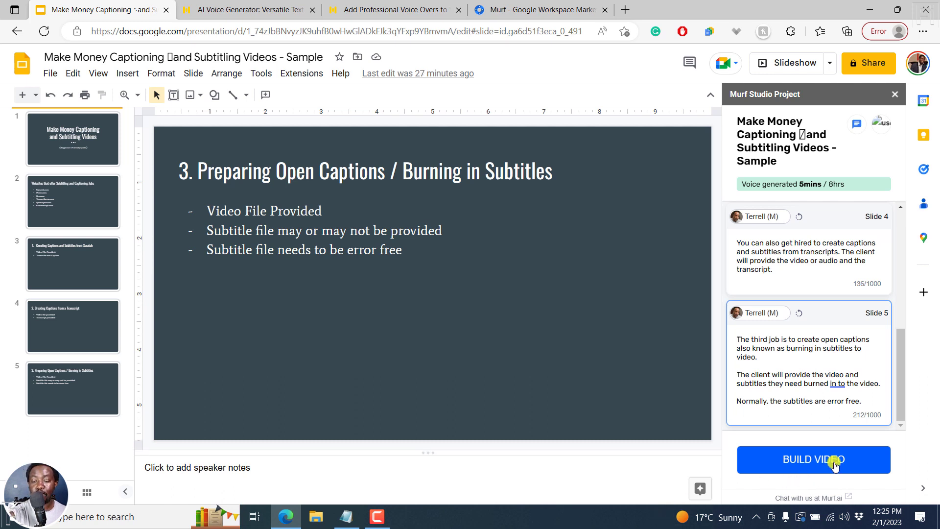
Build the narrated video in the Murf Studio panel until VIDEO CREATED! appears
{"action": "left_click", "coordinate": [824, 462]}
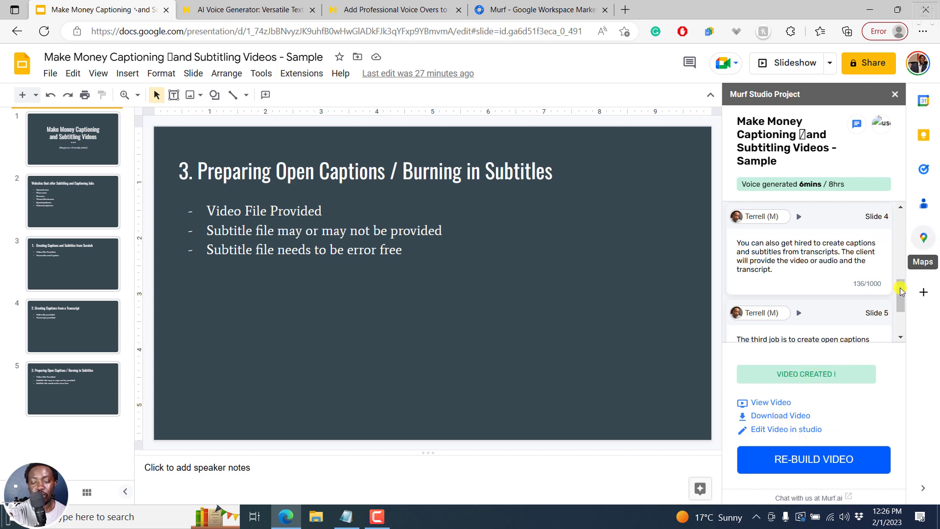
Preview Slide 1's narration, end its script with a period, and show its voice options
{"action": "left_click_drag", "start_coordinate": [900, 291], "coordinate": [899, 216]}
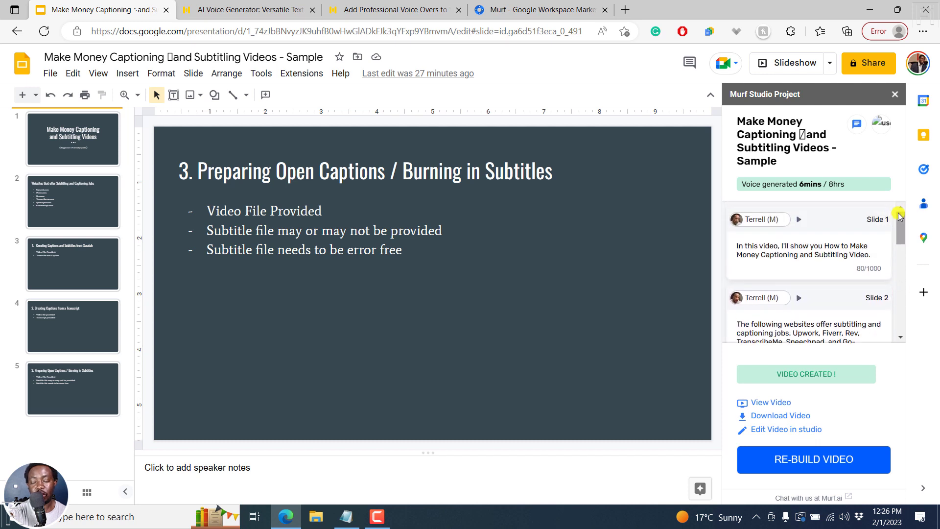
{"action": "left_click", "coordinate": [800, 222]}
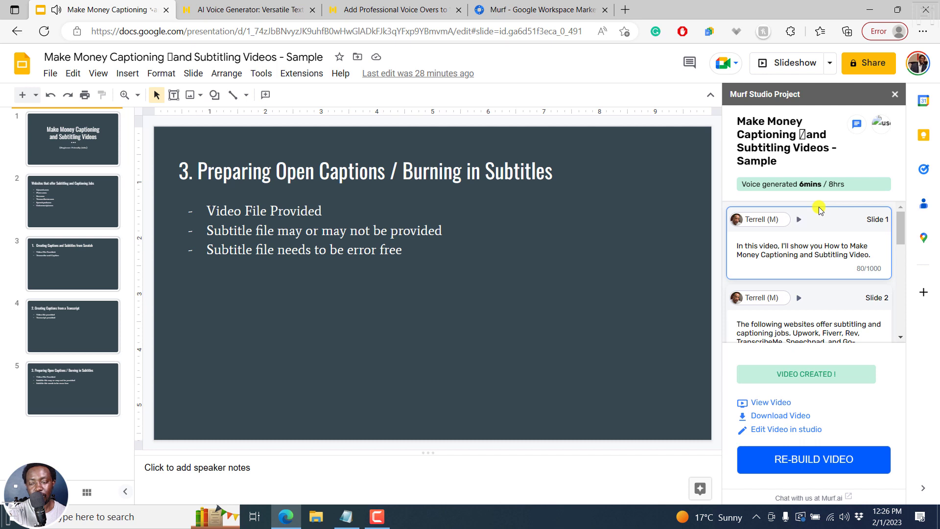
{"action": "left_click", "coordinate": [868, 253]}
{"action": "type", "text": "."}
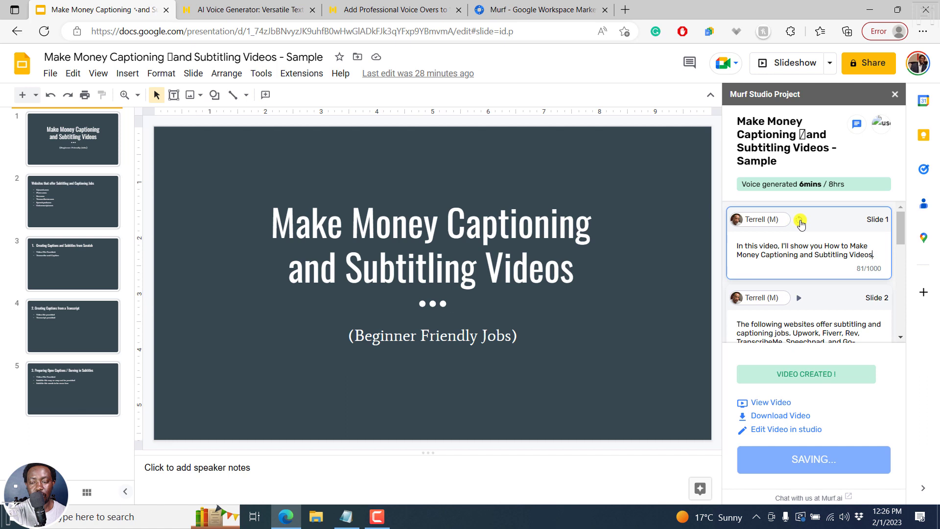
{"action": "left_click", "coordinate": [800, 221]}
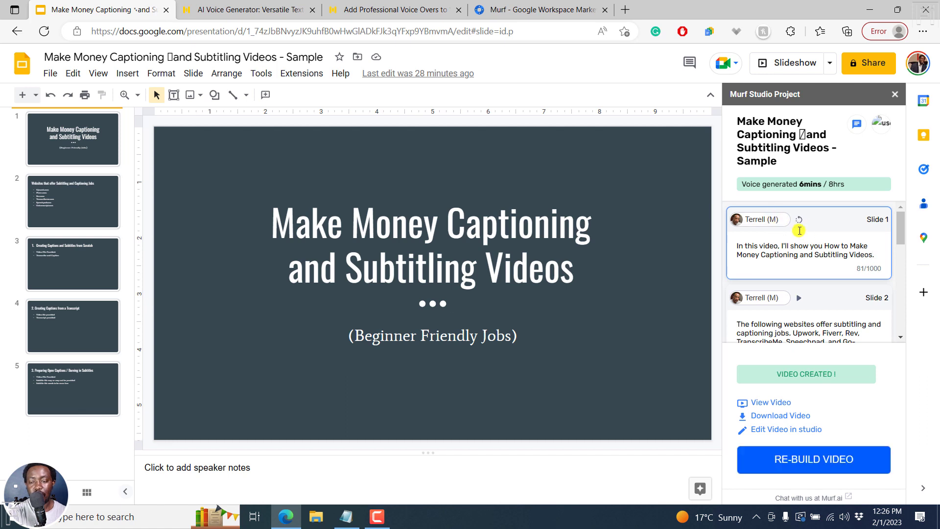
{"action": "left_click", "coordinate": [769, 220]}
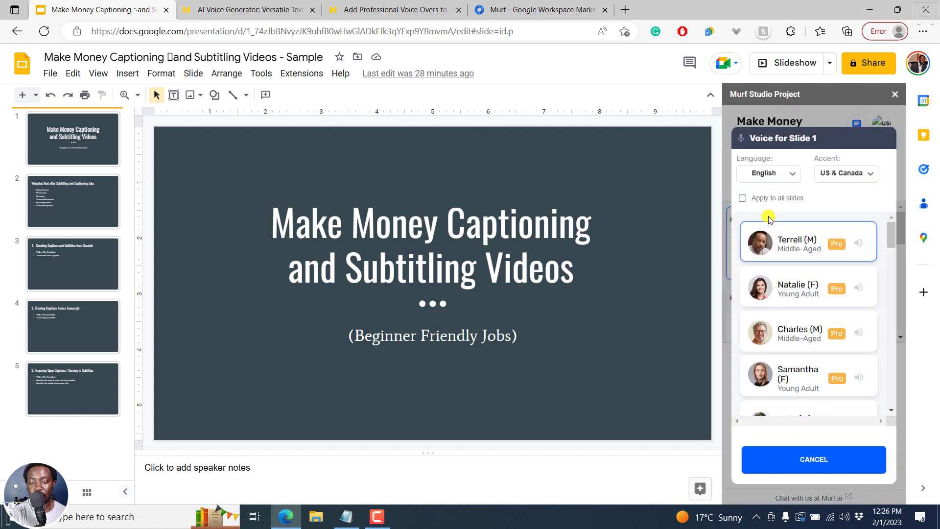
Switch the narration voice of Slides 1, 2 and 5 to Charles (M)
{"action": "left_click", "coordinate": [800, 330]}
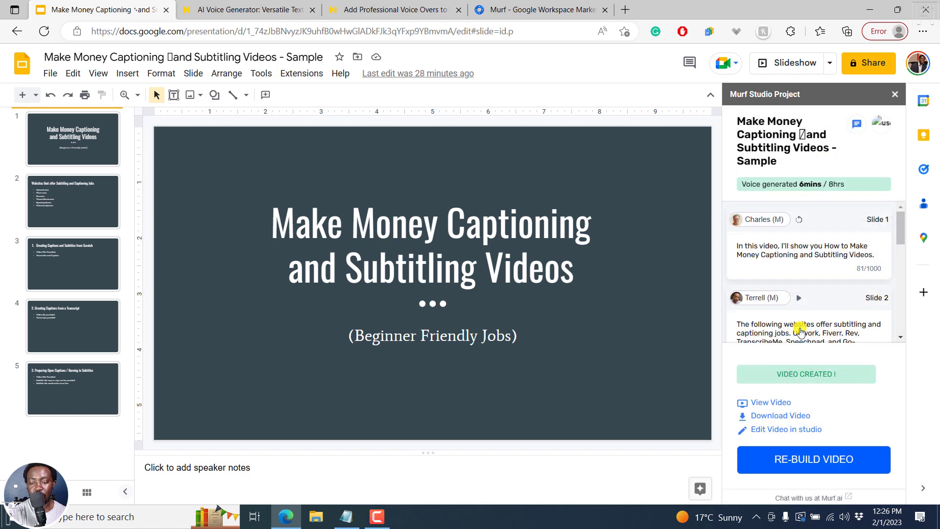
{"action": "scroll", "coordinate": [900, 230], "scroll_direction": "down", "scroll_amount": 5}
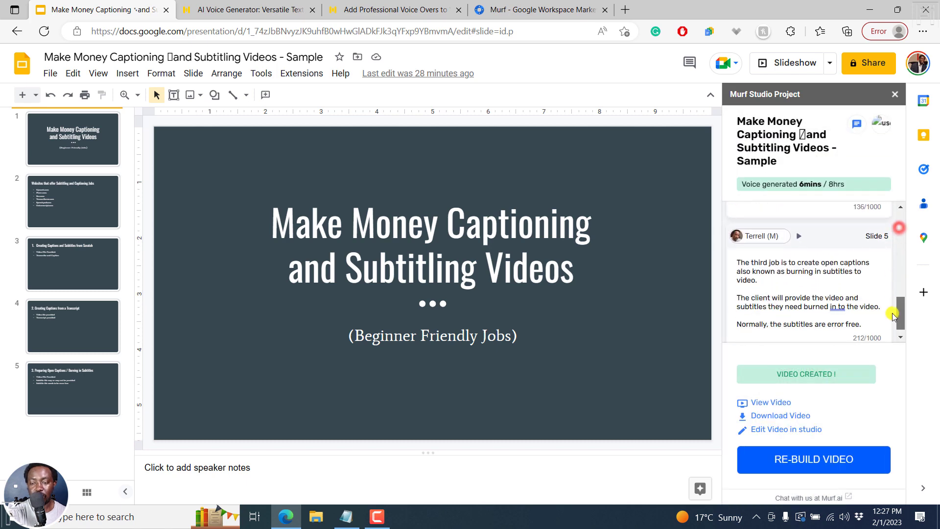
{"action": "scroll", "coordinate": [900, 246], "scroll_direction": "up", "scroll_amount": 2}
{"action": "scroll", "coordinate": [900, 247], "scroll_direction": "up", "scroll_amount": 3}
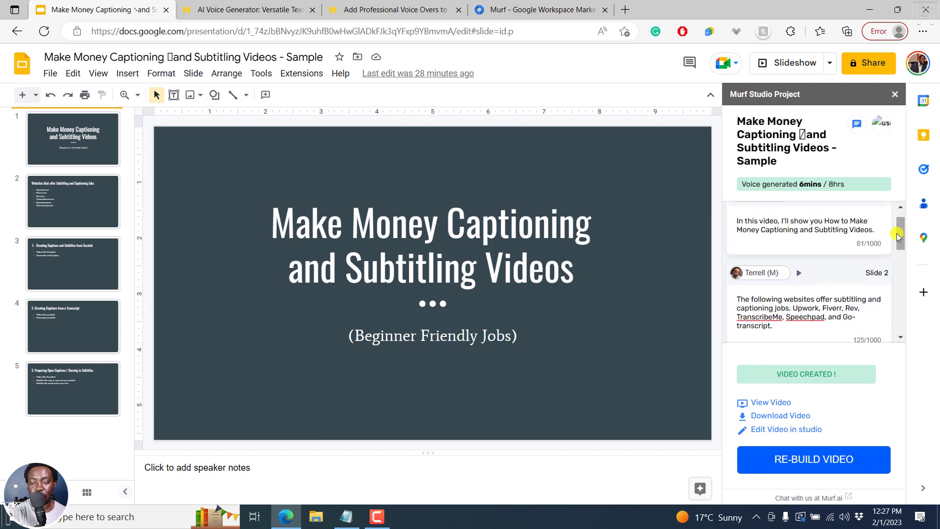
{"action": "left_click", "coordinate": [769, 274]}
{"action": "left_click", "coordinate": [809, 337]}
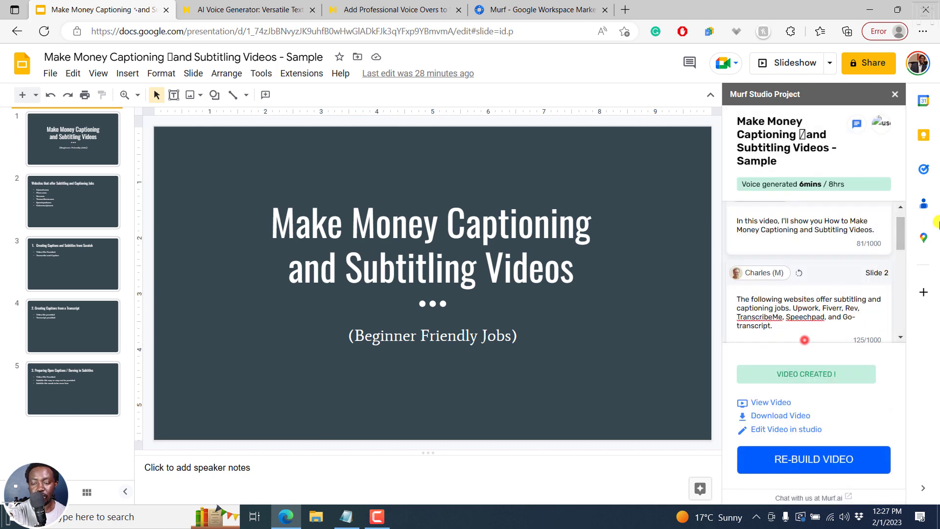
{"action": "left_click_drag", "start_coordinate": [900, 230], "coordinate": [902, 309]}
{"action": "left_click", "coordinate": [773, 225]}
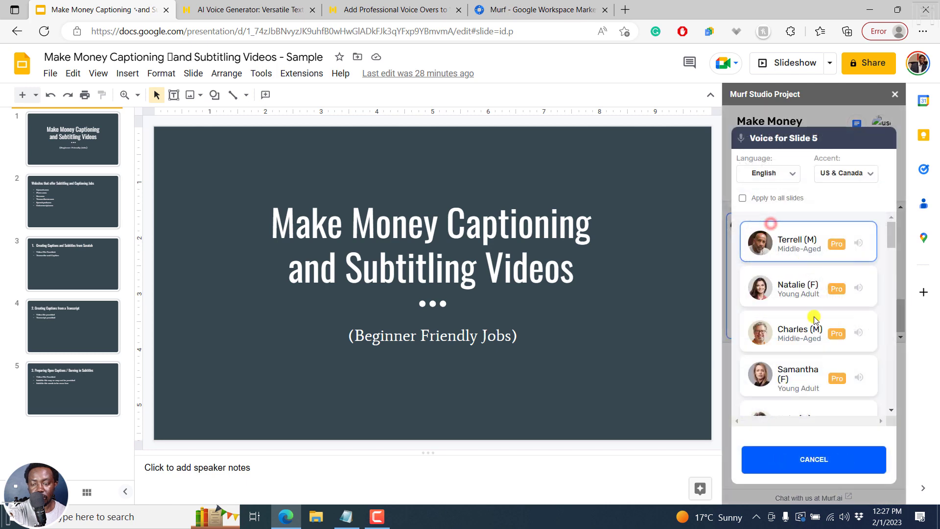
{"action": "left_click", "coordinate": [807, 335]}
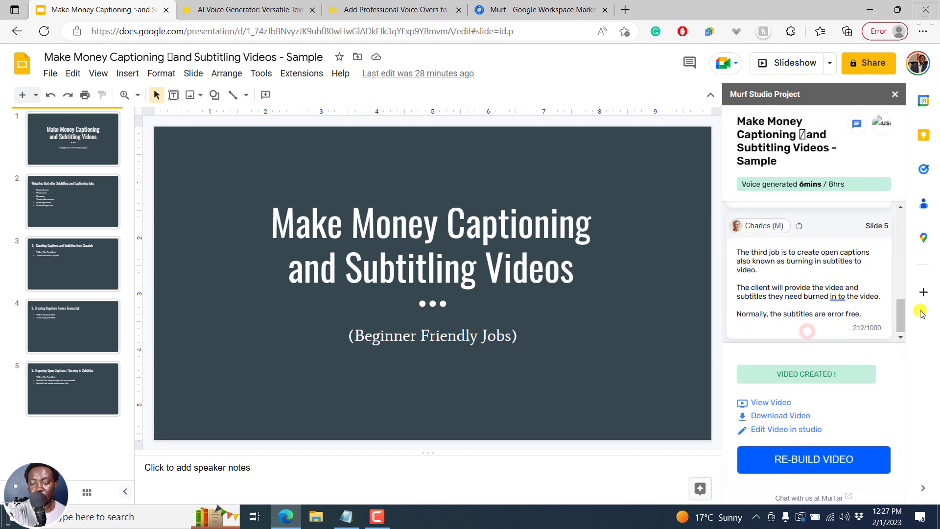
From Slide 4, keep the US & Canada accent and apply Charles (M) to all slides
{"action": "scroll", "coordinate": [899, 317], "scroll_direction": "up", "scroll_amount": 5}
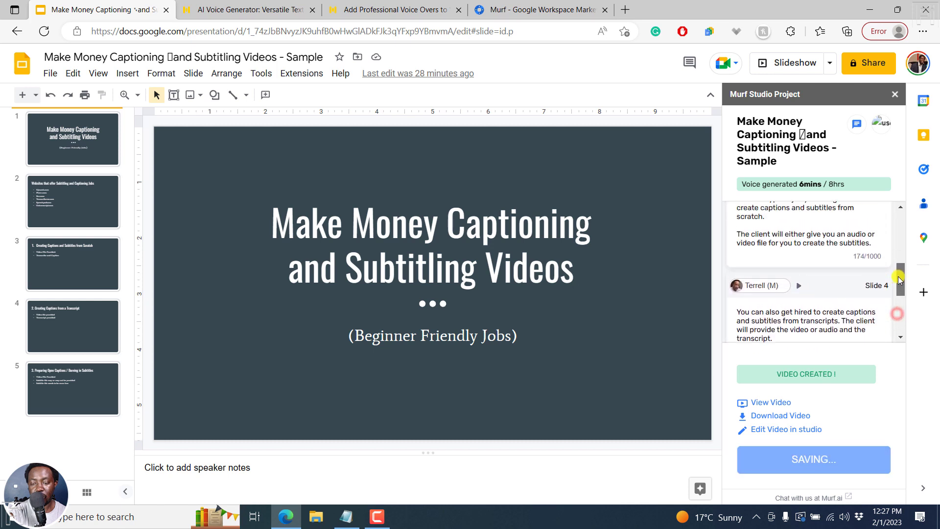
{"action": "left_click", "coordinate": [759, 319]}
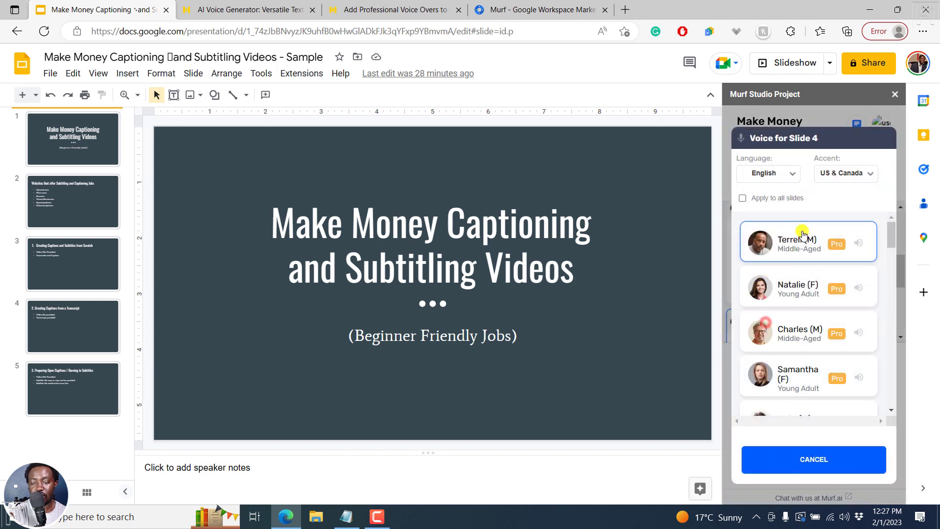
{"action": "left_click", "coordinate": [794, 173]}
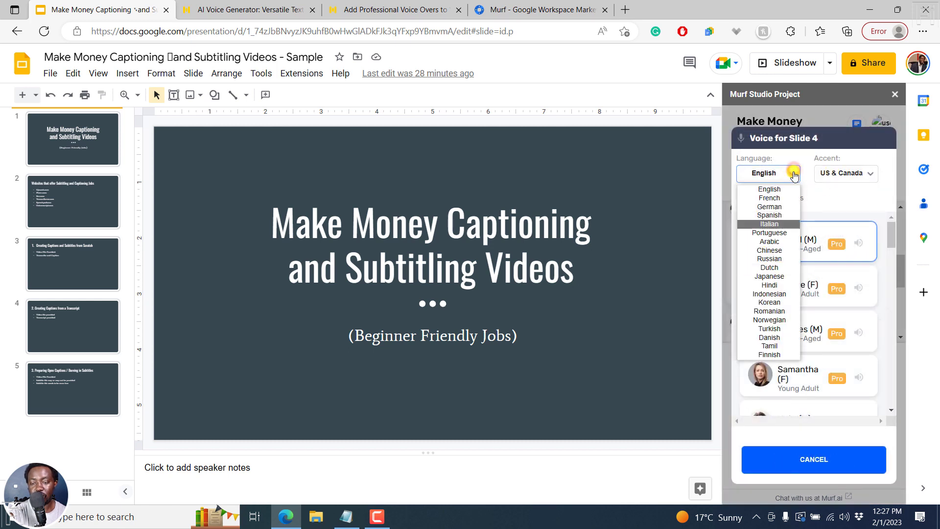
{"action": "left_click", "coordinate": [854, 172]}
{"action": "left_click", "coordinate": [802, 149]}
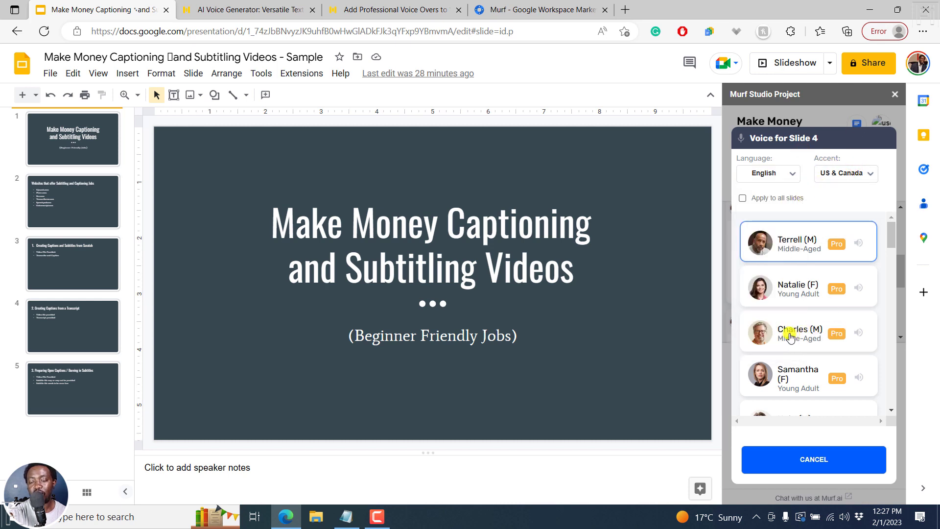
{"action": "left_click", "coordinate": [742, 198]}
{"action": "left_click", "coordinate": [795, 338]}
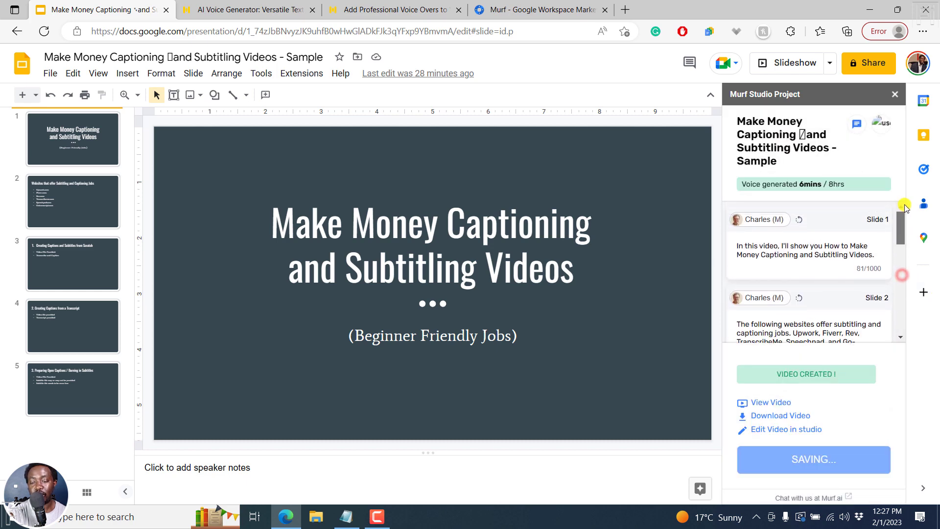
{"action": "left_click_drag", "start_coordinate": [904, 278], "coordinate": [912, 323]}
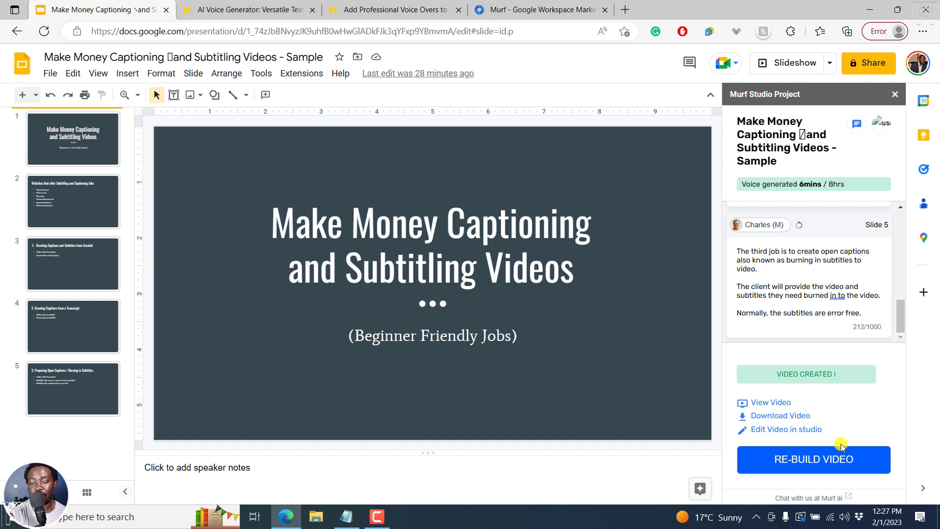
Re-build the video with the Charles voice and play the Slide 1 and Slide 2 previews
{"action": "left_click", "coordinate": [827, 461]}
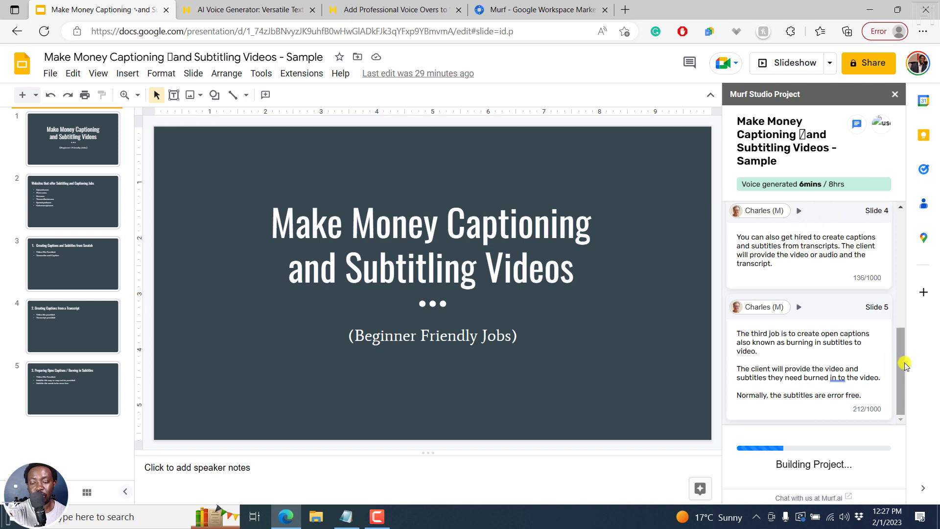
{"action": "scroll", "coordinate": [905, 365], "scroll_direction": "up", "scroll_amount": 6}
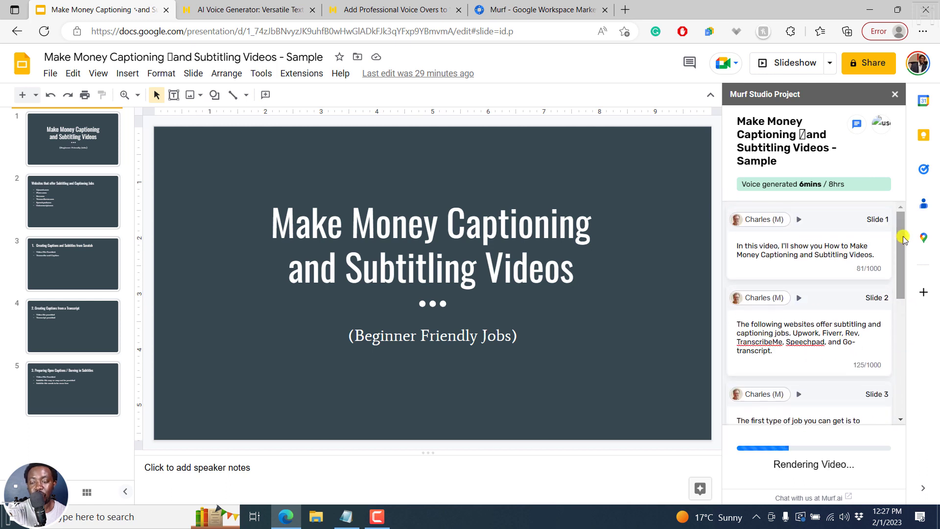
{"action": "left_click", "coordinate": [801, 220]}
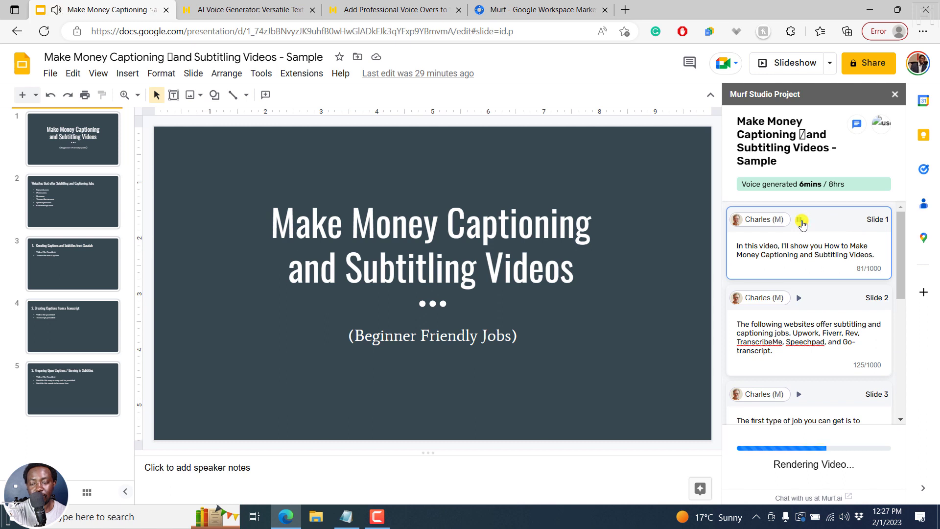
{"action": "left_click", "coordinate": [798, 297]}
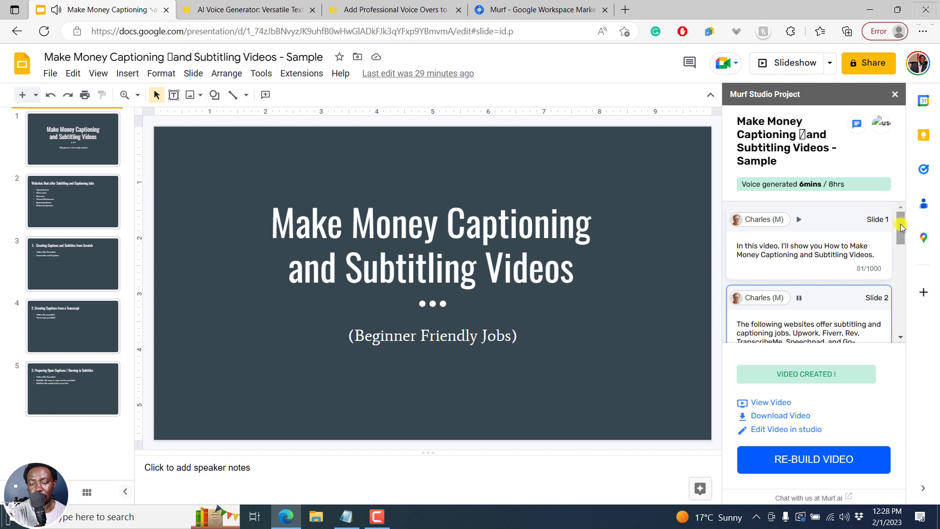
{"action": "left_click_drag", "start_coordinate": [901, 226], "coordinate": [901, 267]}
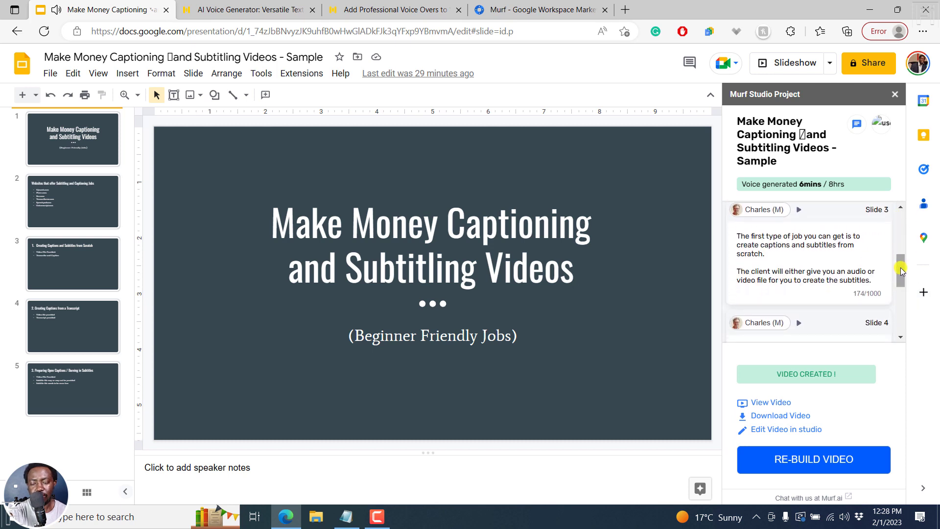
Play the rendered video on its murf.ai share page, pause at 0:09, and return to Slides
{"action": "left_click", "coordinate": [772, 403]}
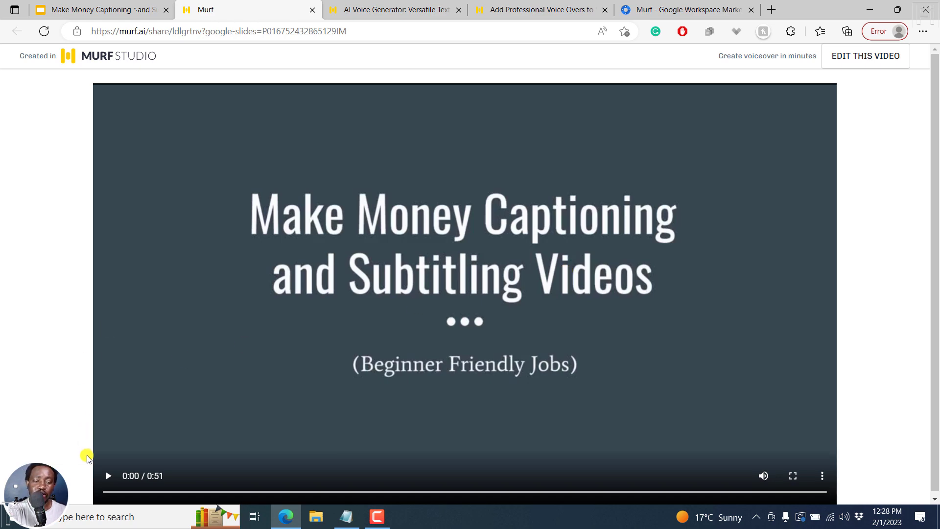
{"action": "left_click", "coordinate": [107, 476]}
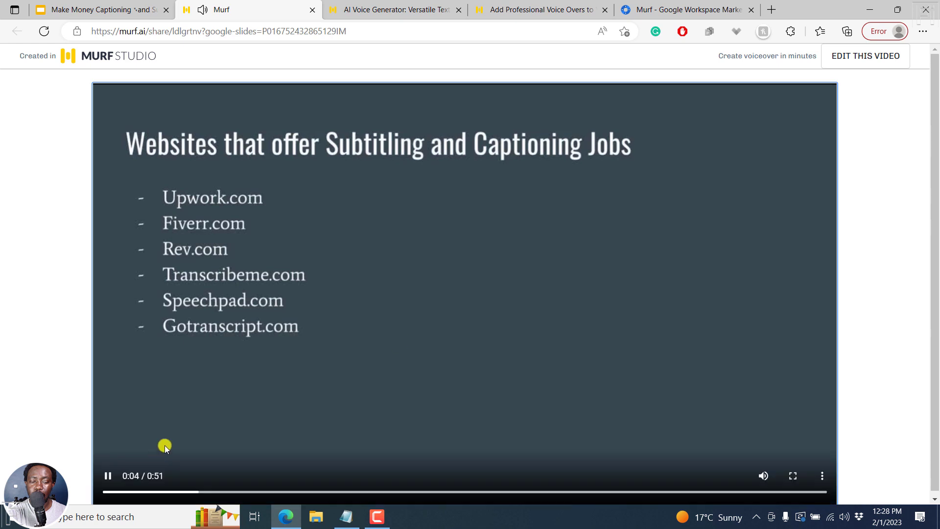
{"action": "left_click", "coordinate": [108, 478]}
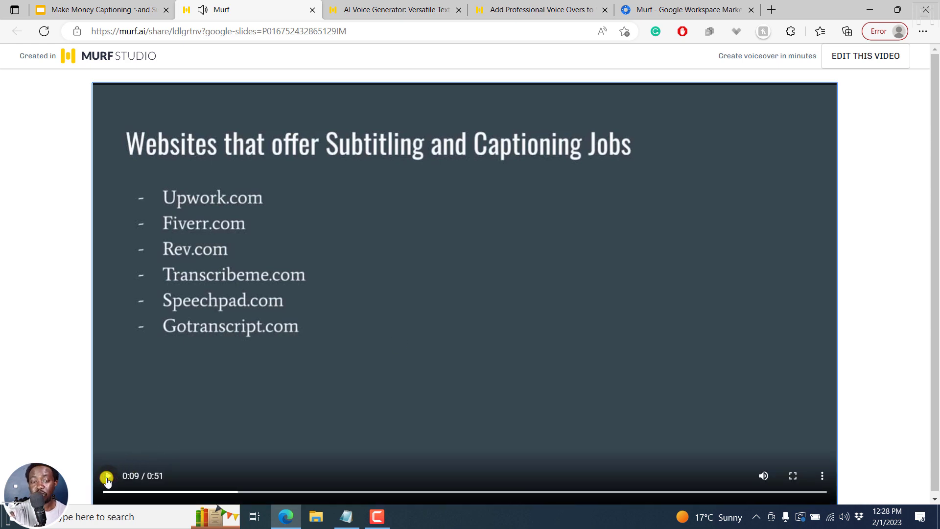
{"action": "left_click", "coordinate": [93, 30]}
{"action": "left_click", "coordinate": [106, 4]}
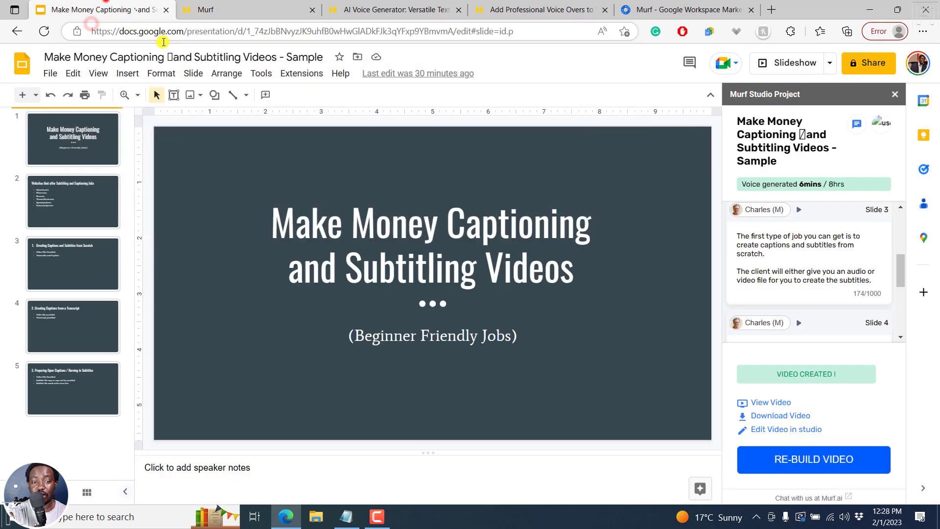
Download the rendered video, dismiss the downloads list, and open the project in Murf Studio
{"action": "left_click", "coordinate": [793, 416]}
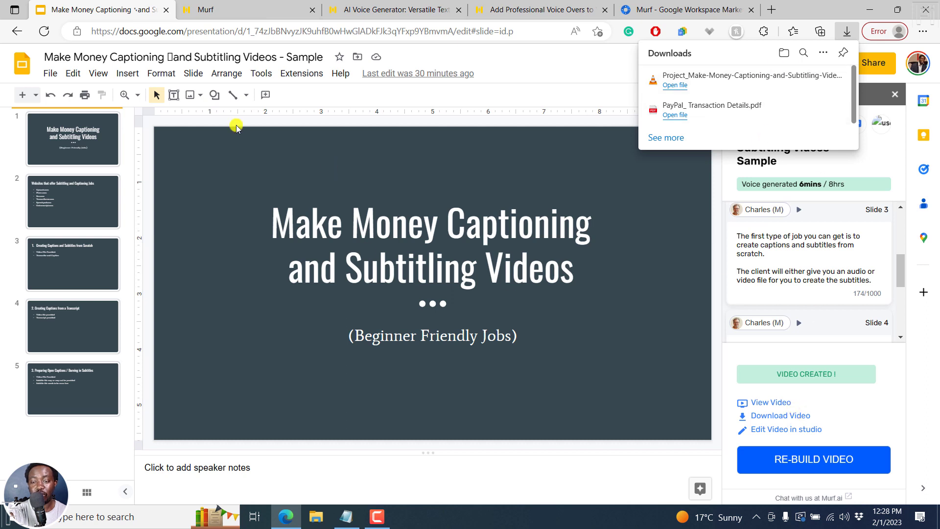
{"action": "left_click", "coordinate": [77, 5]}
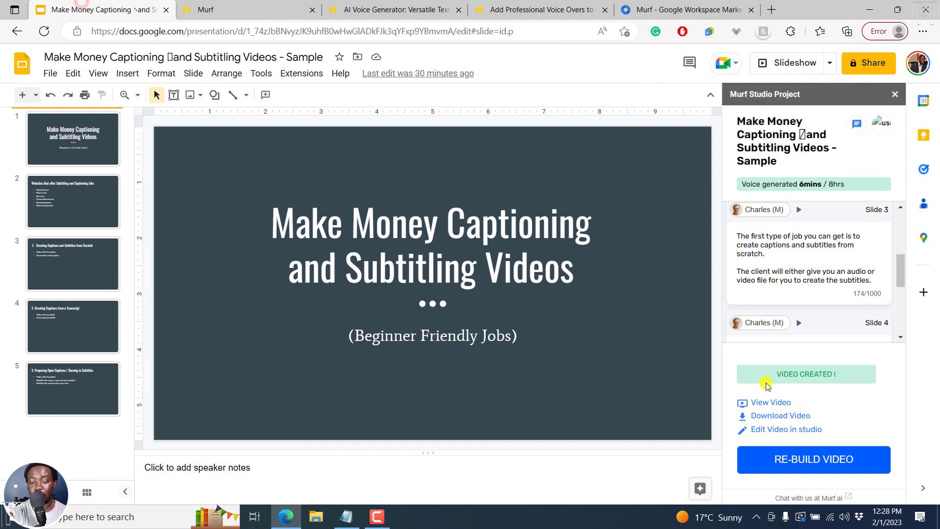
{"action": "left_click", "coordinate": [800, 430]}
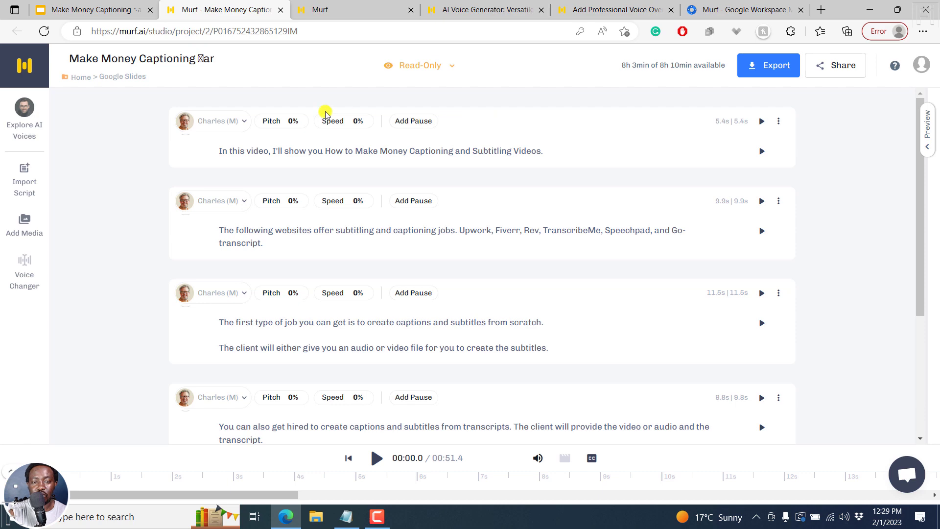
Take edit control, de-link from Google Slides, open the first script block, and return to Slides
{"action": "left_click", "coordinate": [458, 70]}
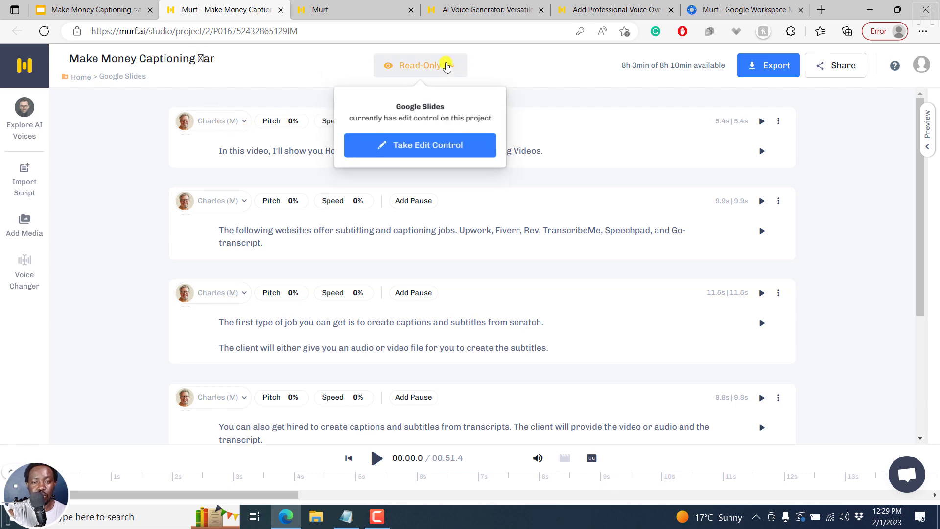
{"action": "left_click", "coordinate": [406, 145]}
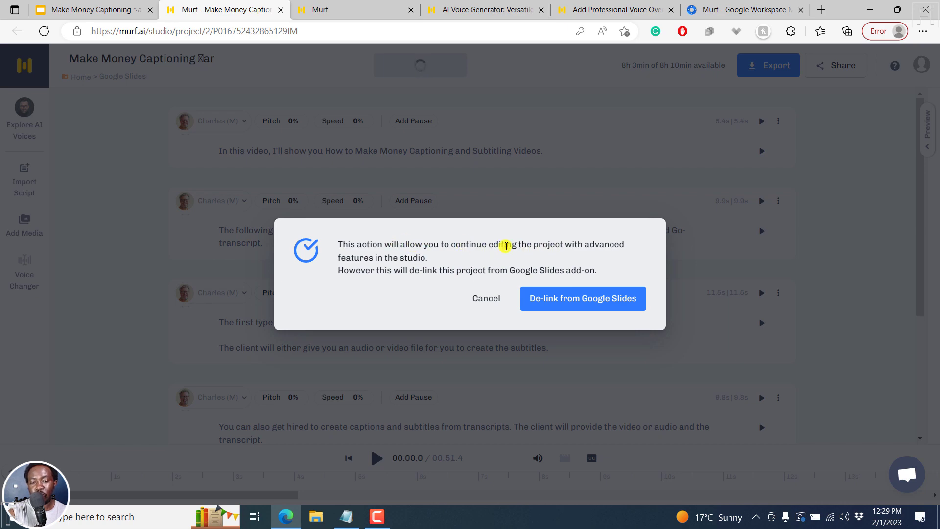
{"action": "left_click", "coordinate": [580, 297]}
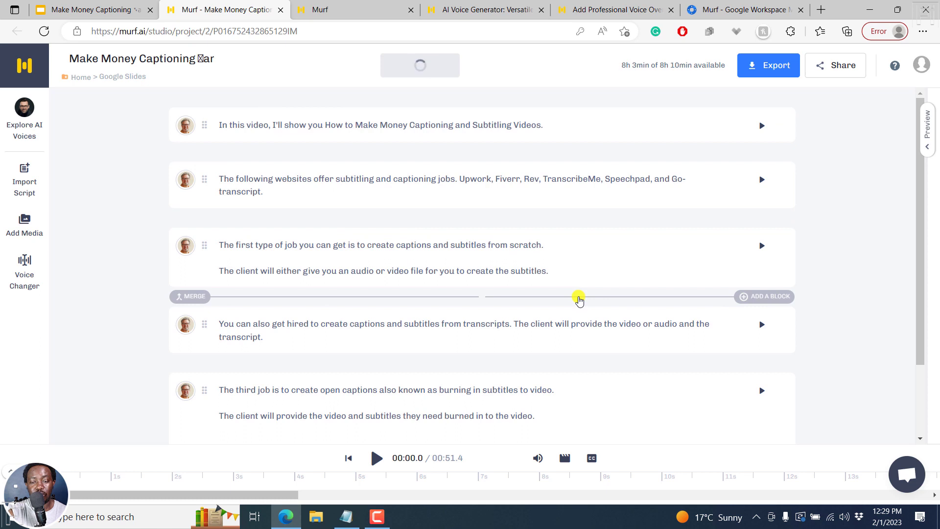
{"action": "left_click", "coordinate": [455, 125]}
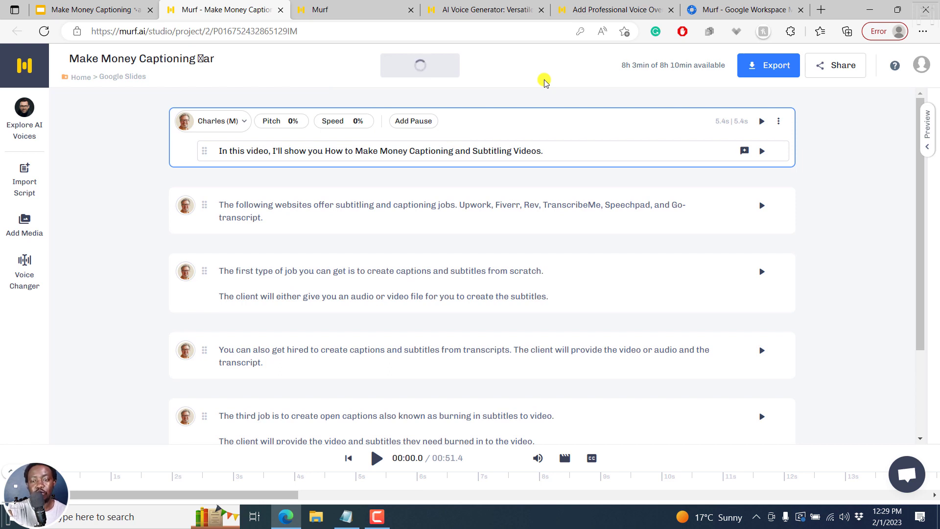
{"action": "left_click", "coordinate": [130, 8]}
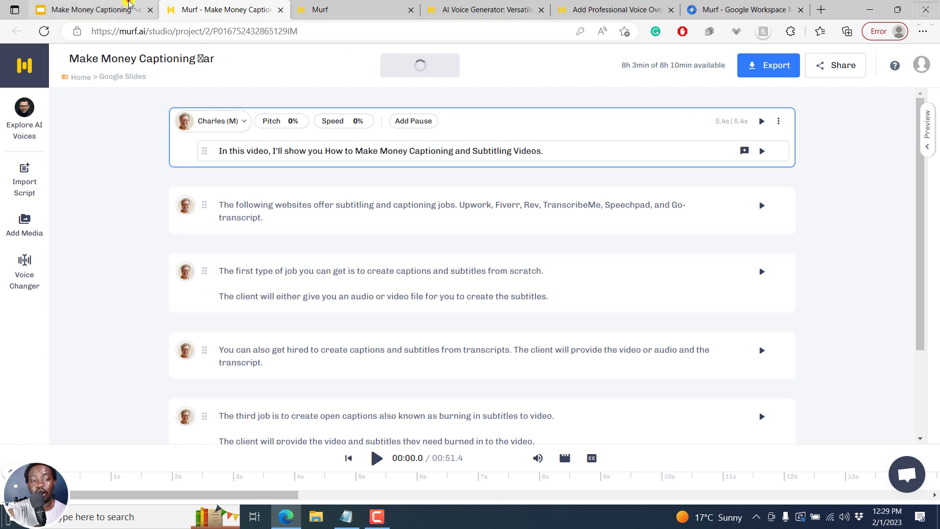